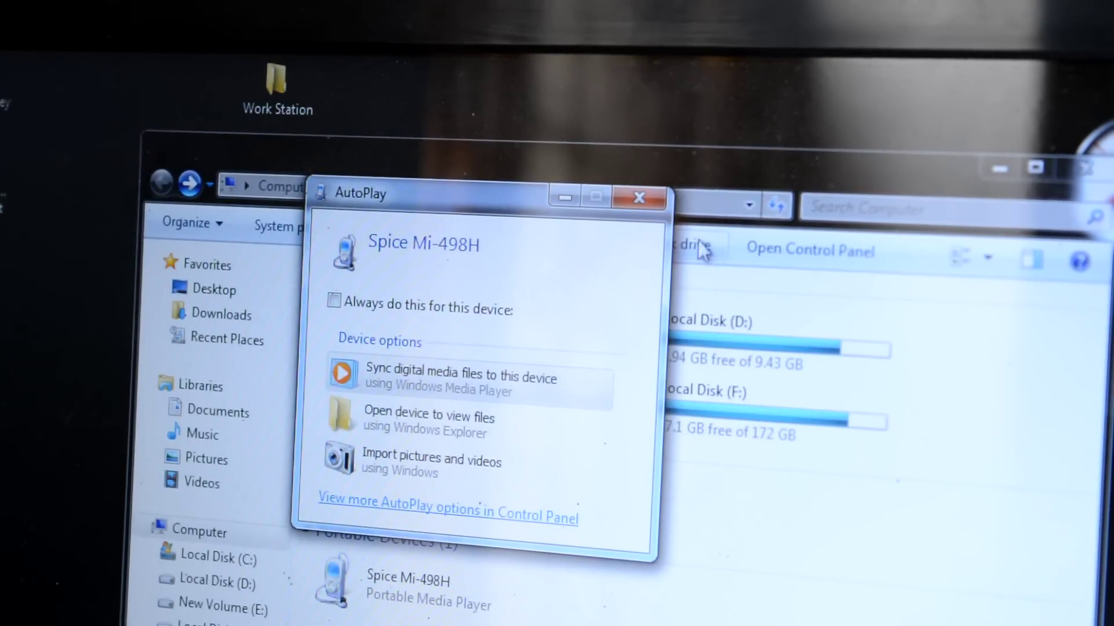
- Dismiss the AutoPlay prompt and open the Spice Mi-498H to show its Transcend SD card
click(644, 199)
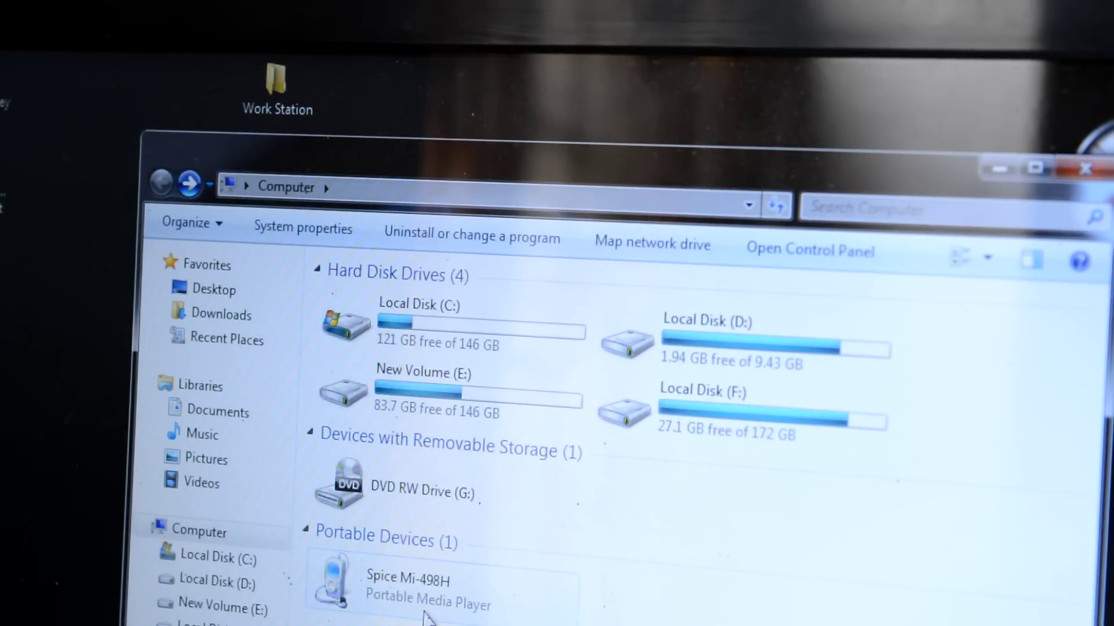
double_click(427, 613)
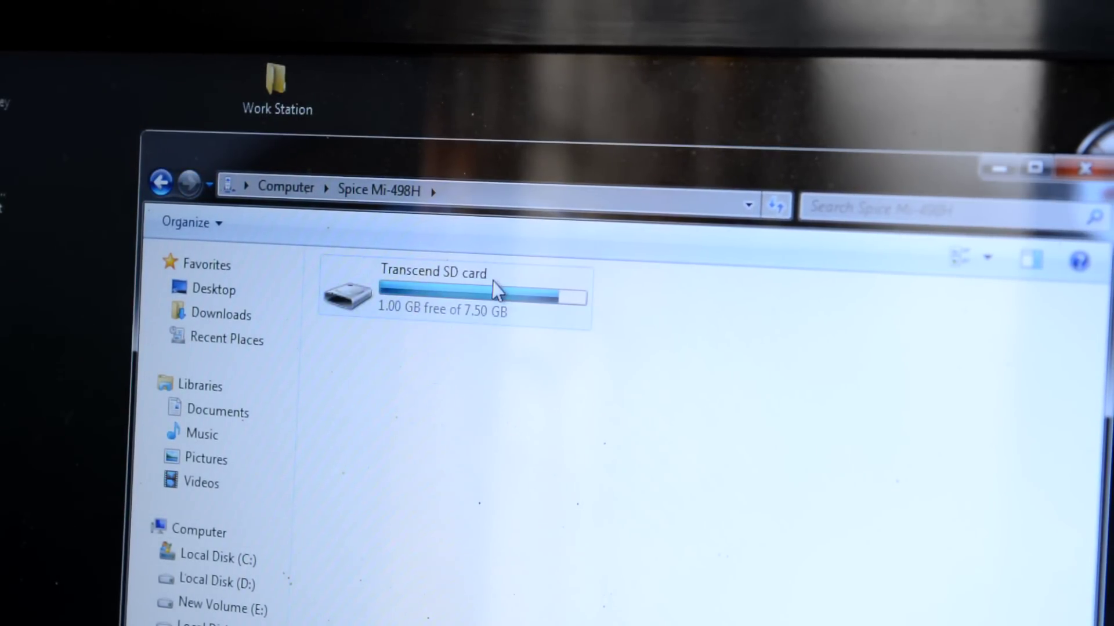